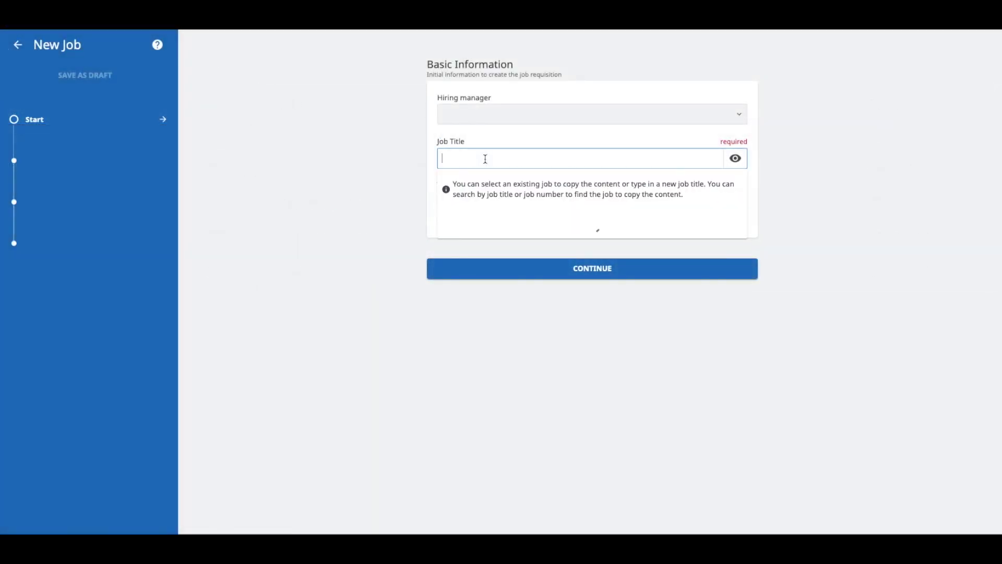
Create the 'Account Manager (m/f/x)' job under SUB Org as Permanent, in Science & Technology.
text(Account Manager (m)
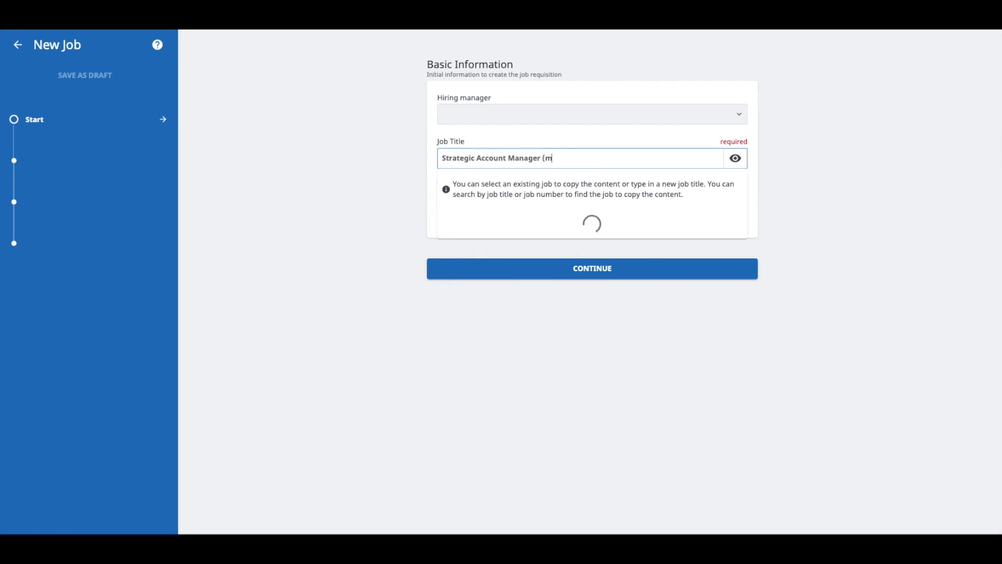
text(/f/x))
click(539, 216)
click(513, 355)
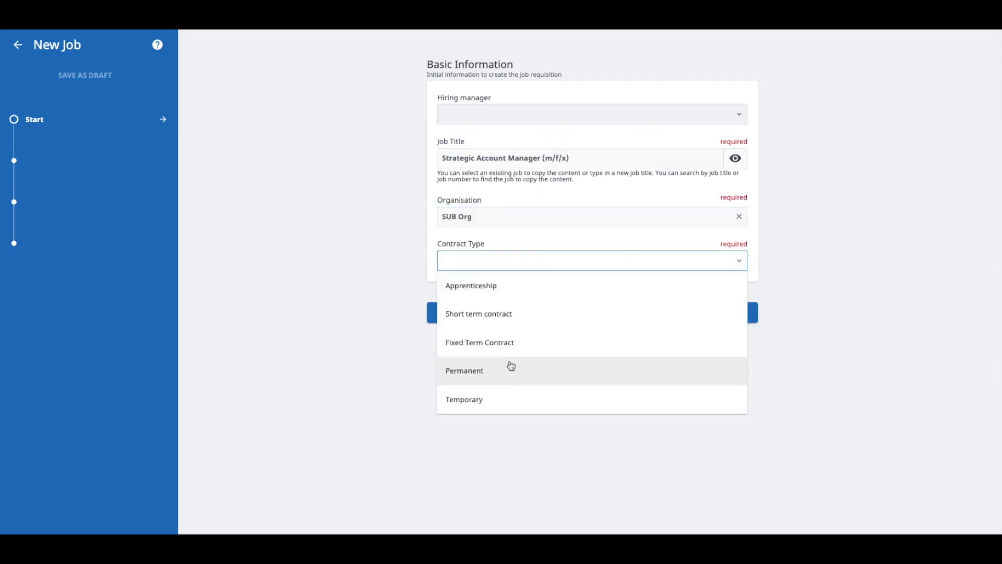
click(513, 370)
click(515, 441)
scroll(528, 445, down, 10)
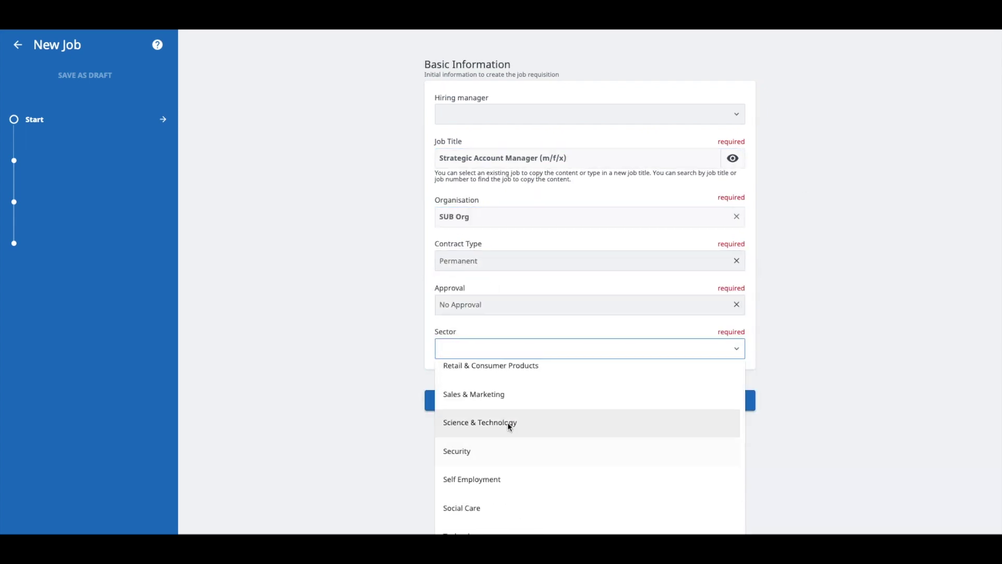
click(509, 424)
click(559, 402)
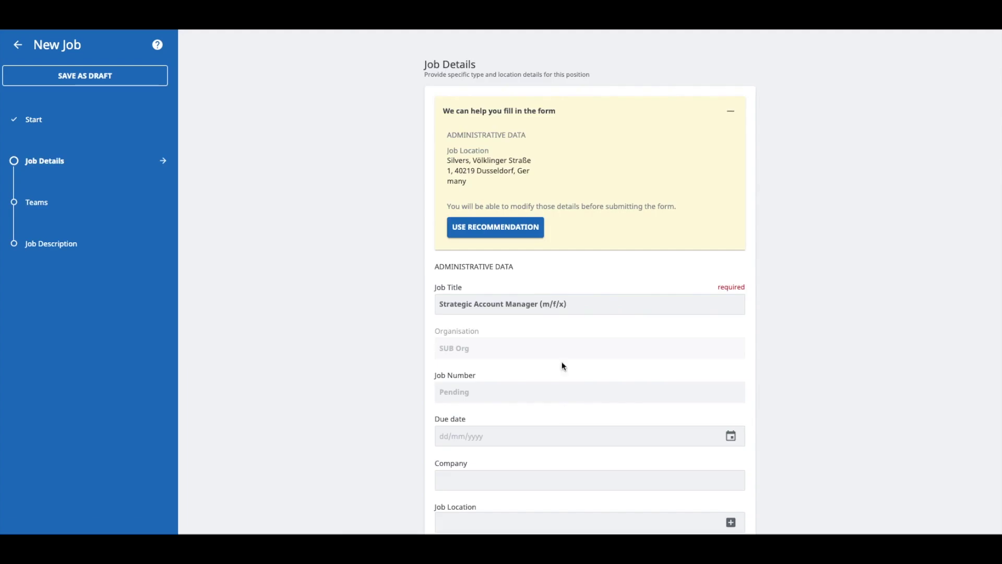
Apply the recommended location, link Cammio template 46185 and set a 90-day time KPI.
click(533, 236)
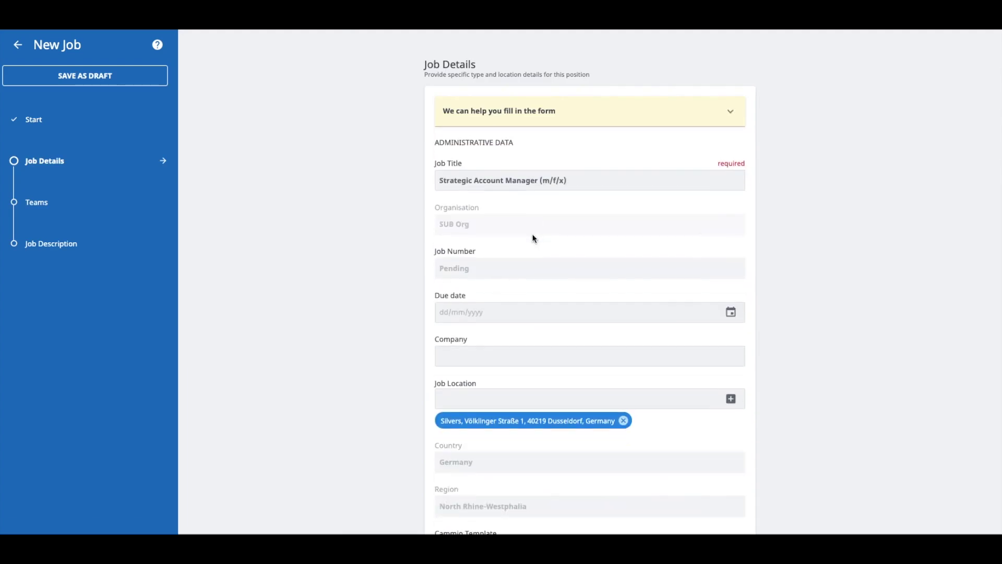
scroll(533, 238, down, 6)
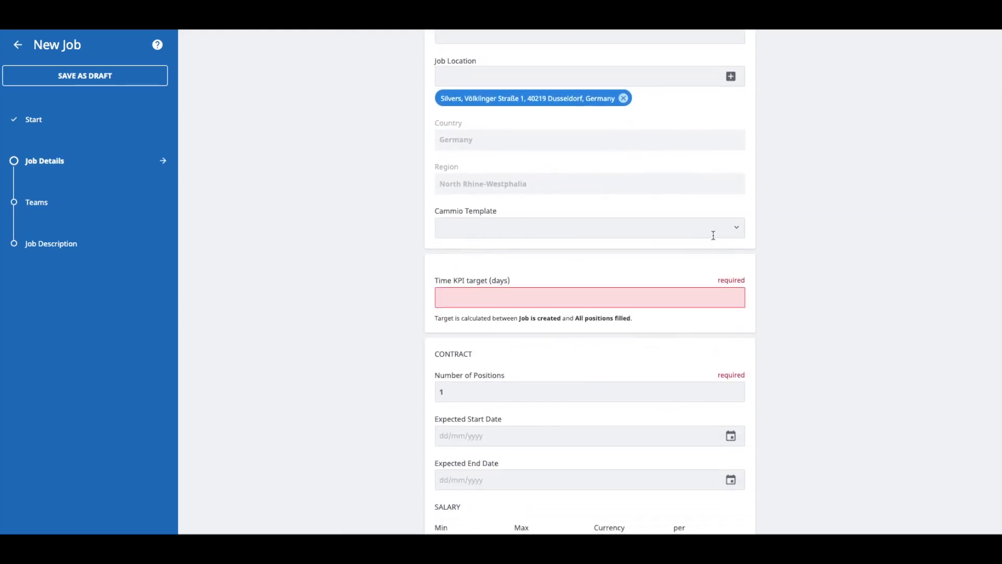
click(734, 234)
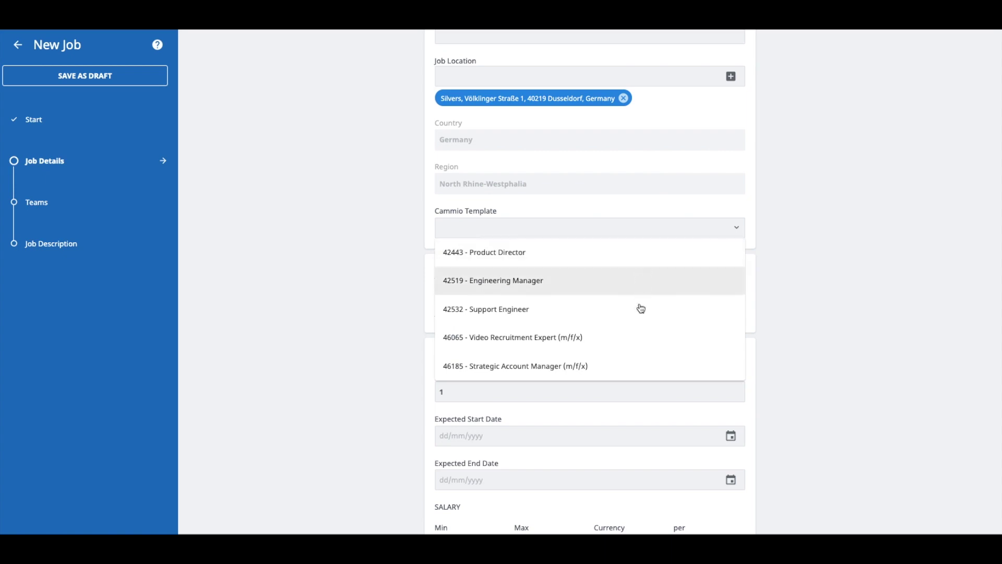
click(602, 368)
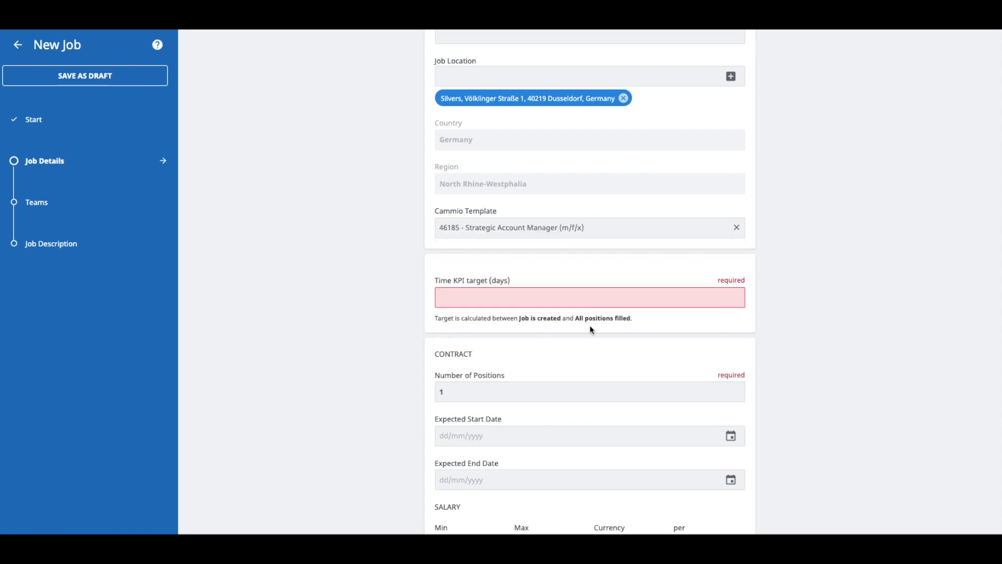
click(590, 297)
text(90)
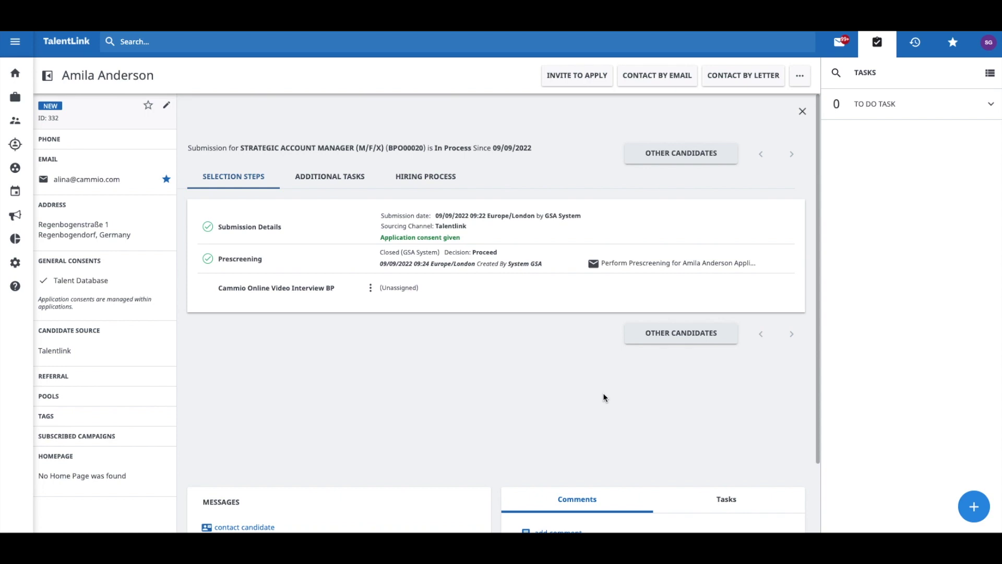
Choose Assign from the Cammio Online Video Interview step's ⋮ actions menu.
scroll(603, 397, down, 1)
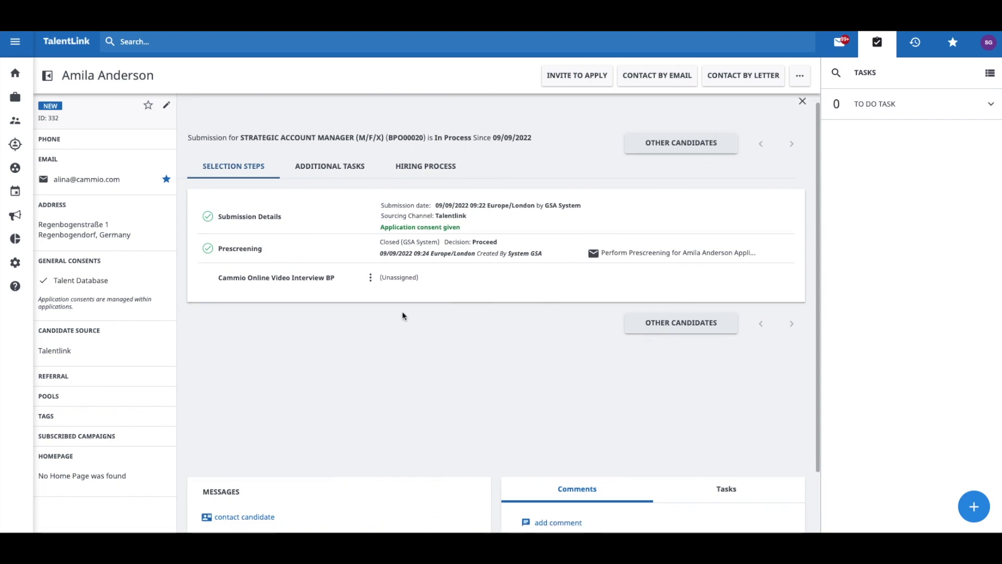
click(371, 277)
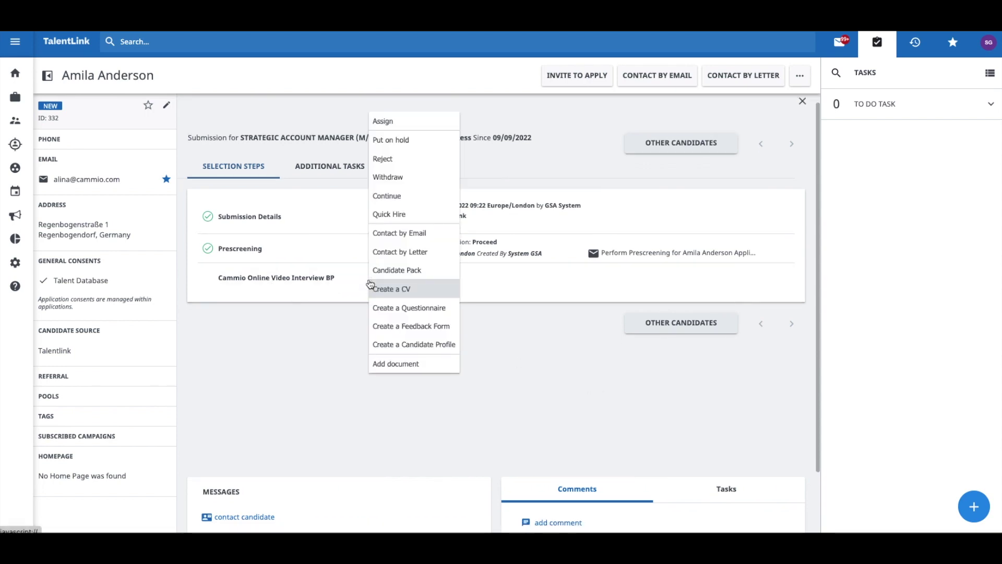
click(406, 122)
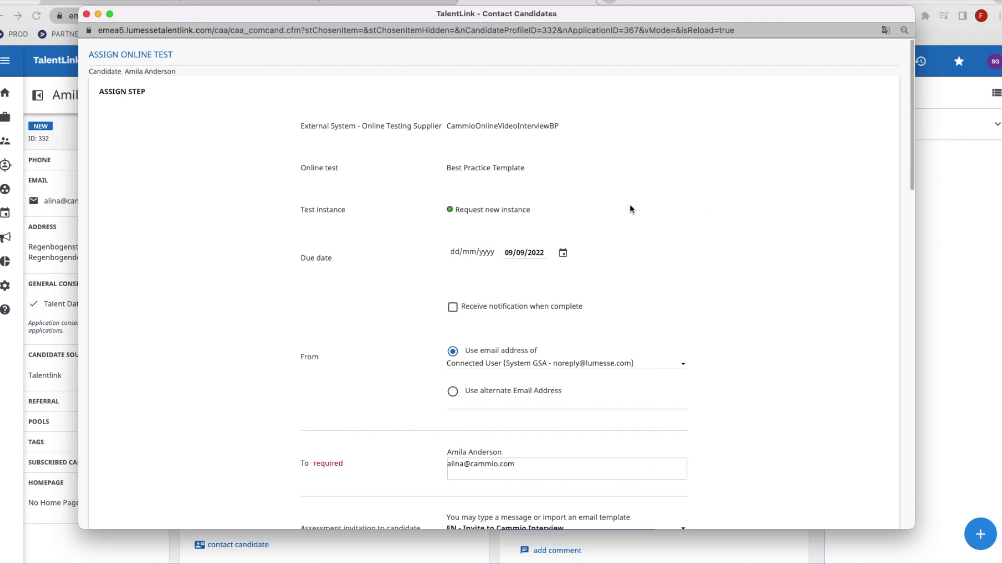
Send the video interview invitation with completion notification on, then close the confirmation.
scroll(557, 226, down, 2)
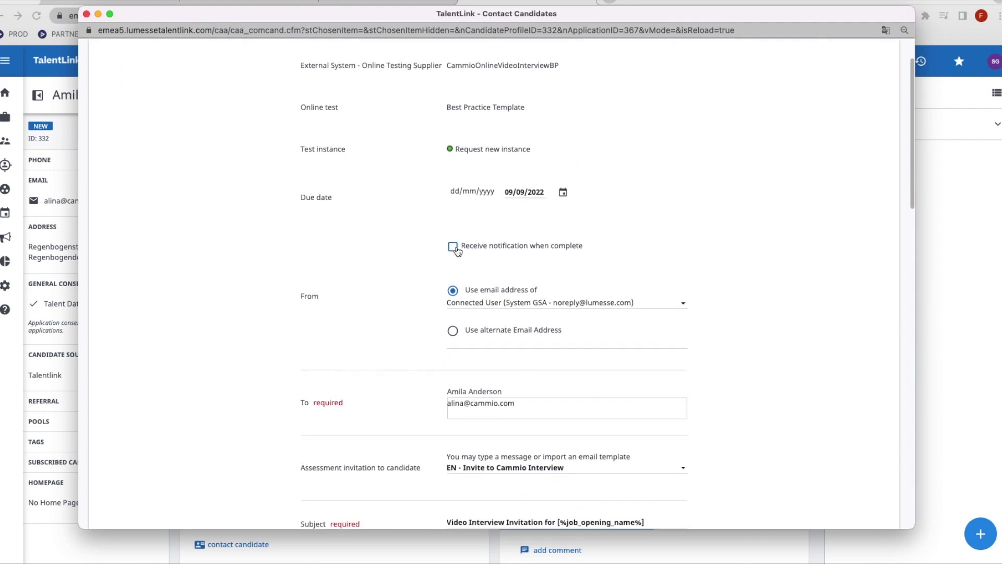
scroll(708, 224, down, 5)
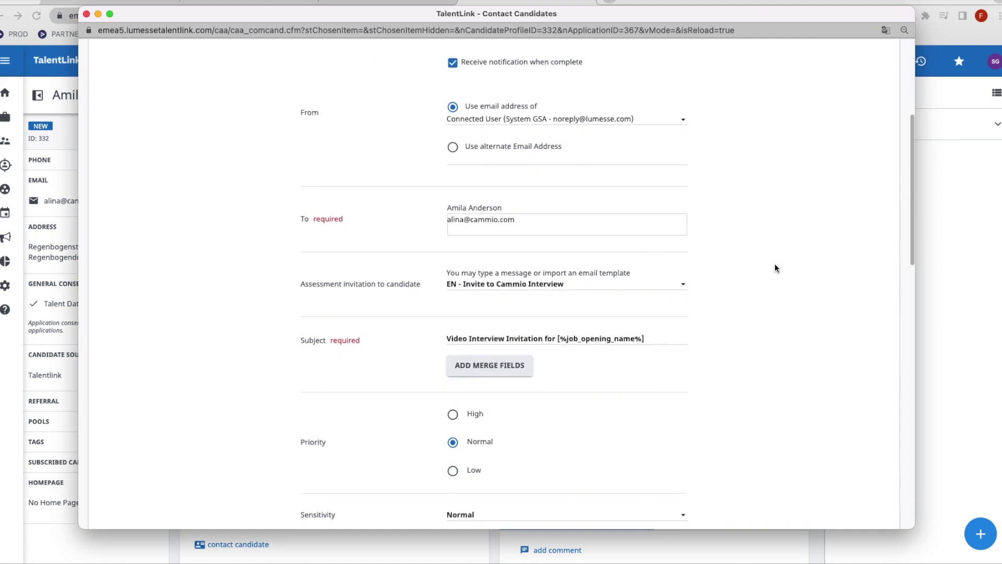
scroll(775, 266, down, 4)
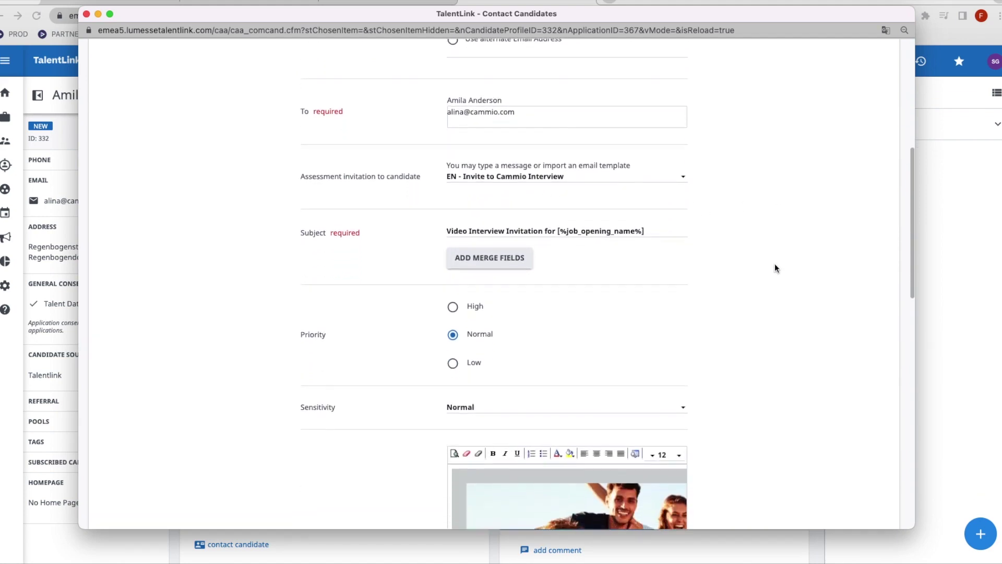
scroll(775, 267, down, 12)
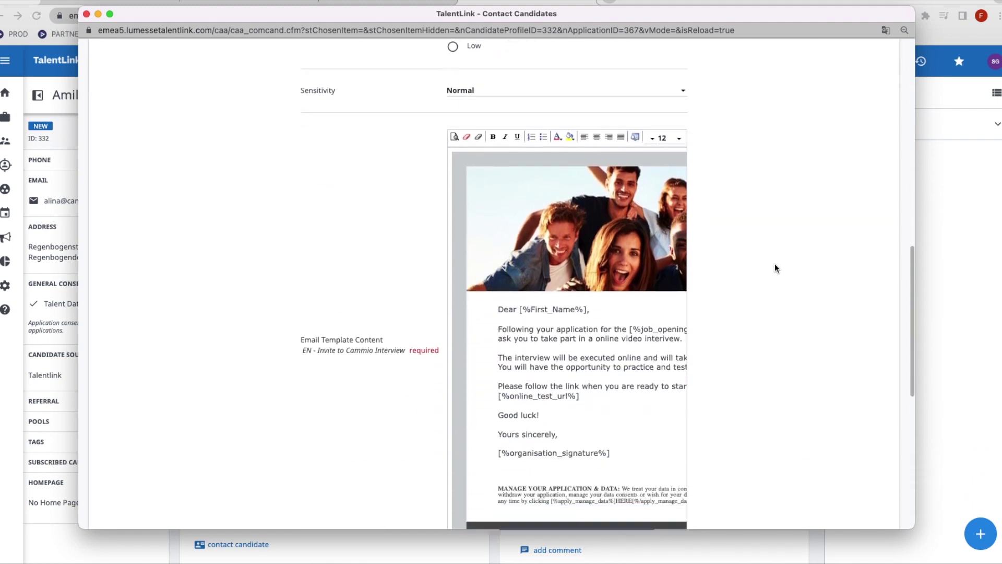
scroll(775, 263, down, 5)
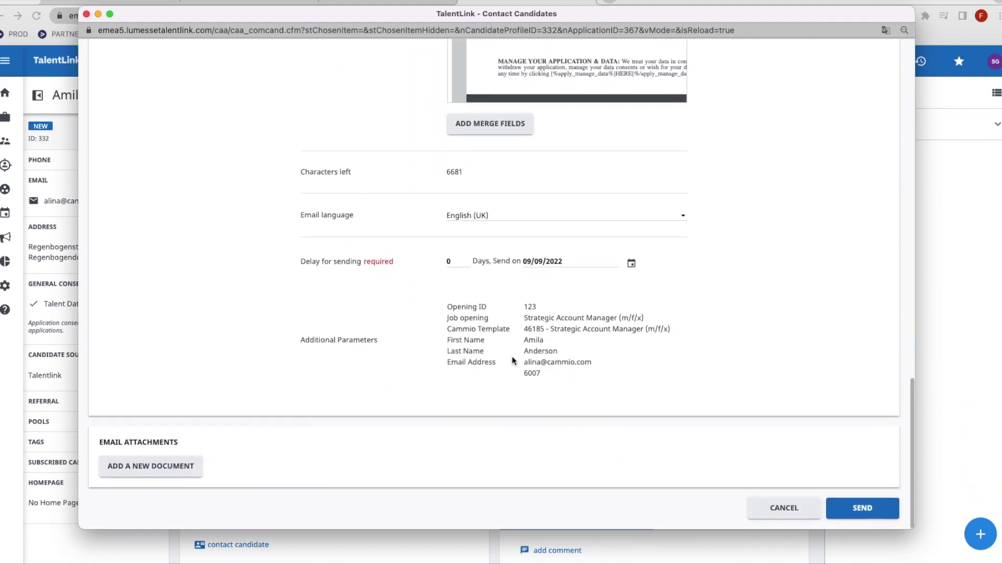
click(872, 515)
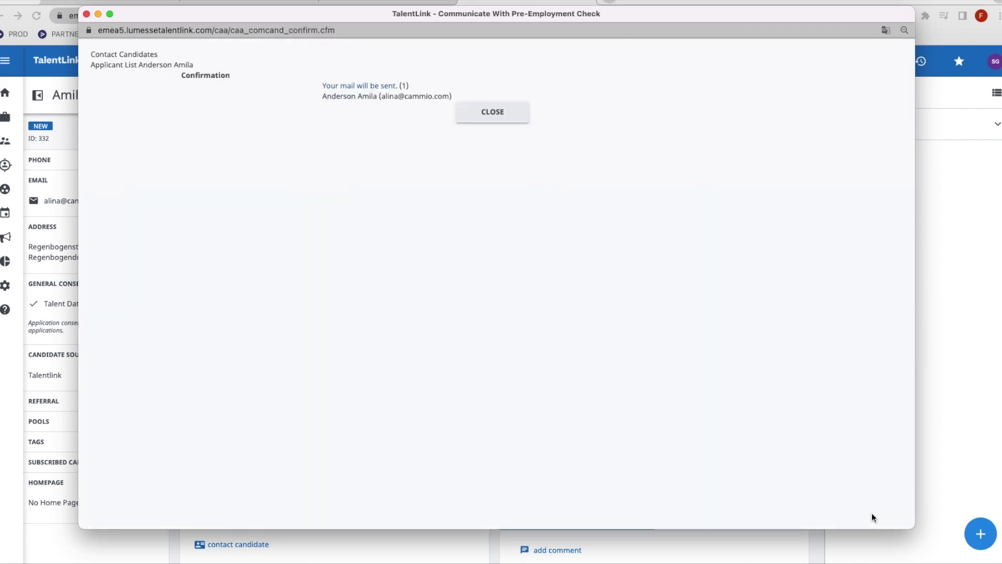
click(509, 119)
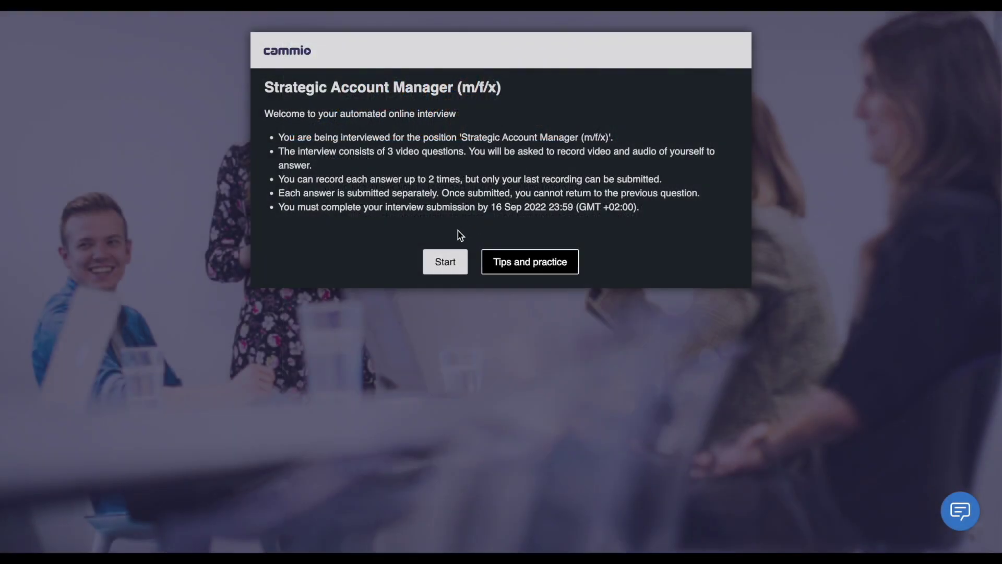
Start the Strategic Account Manager interview, accept the approval terms and consent with Yes.
click(444, 265)
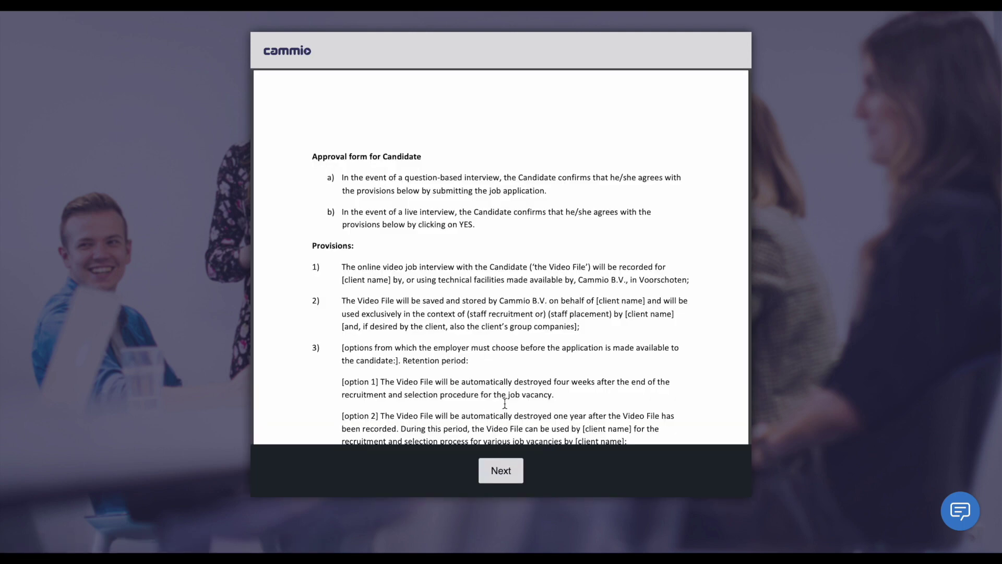
scroll(505, 404, down, 5)
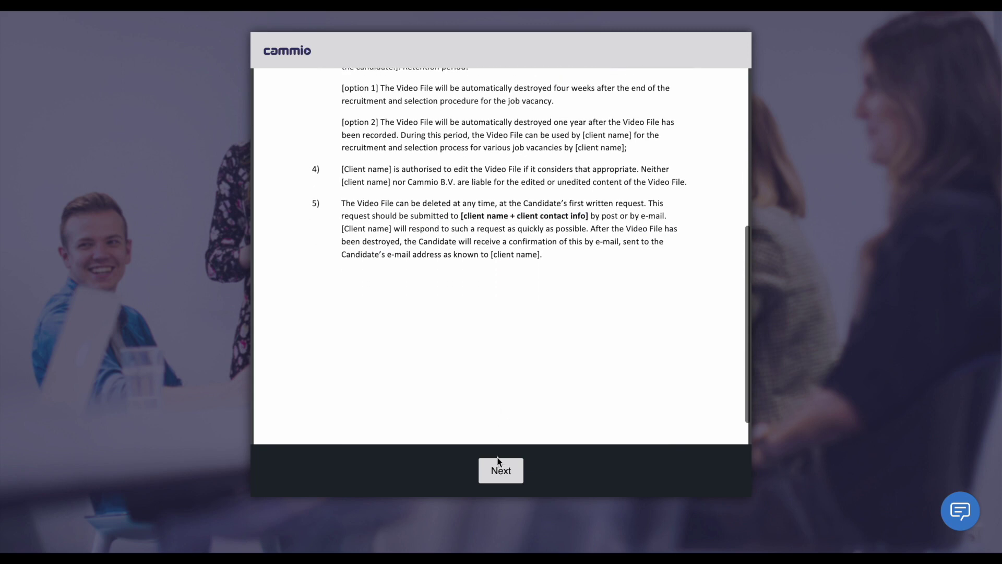
click(499, 463)
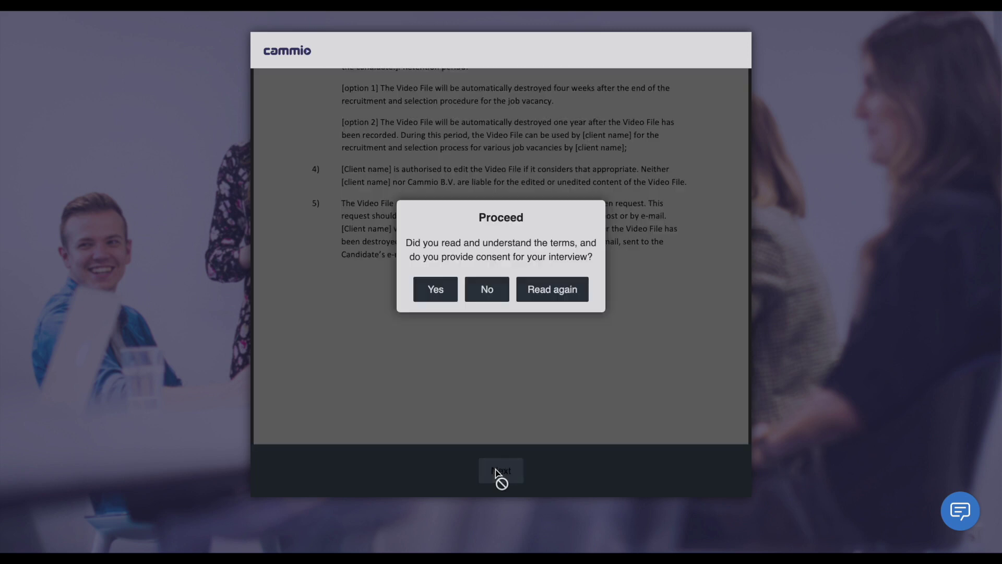
click(435, 291)
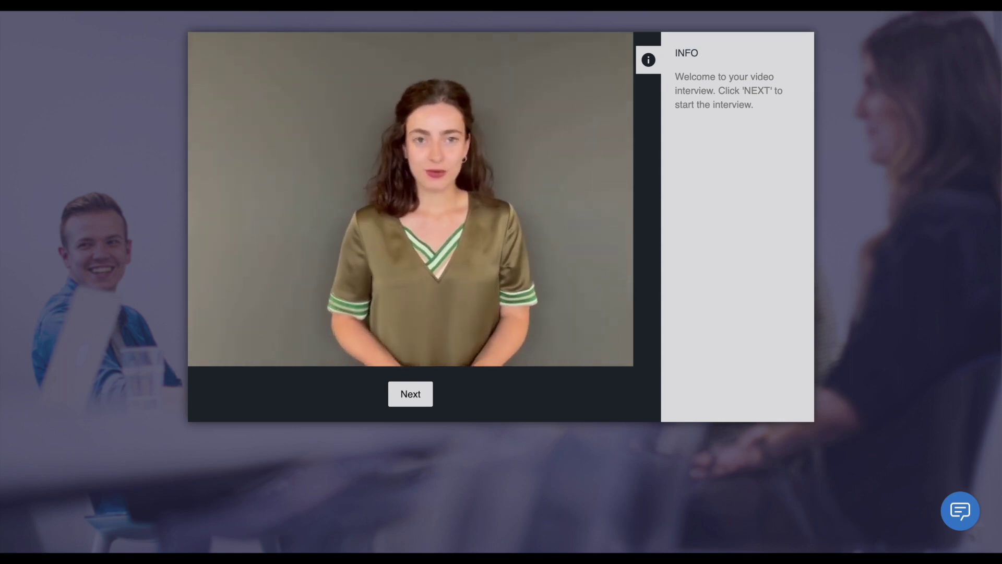
Allow camera and microphone access and confirm a successful test recording.
click(410, 396)
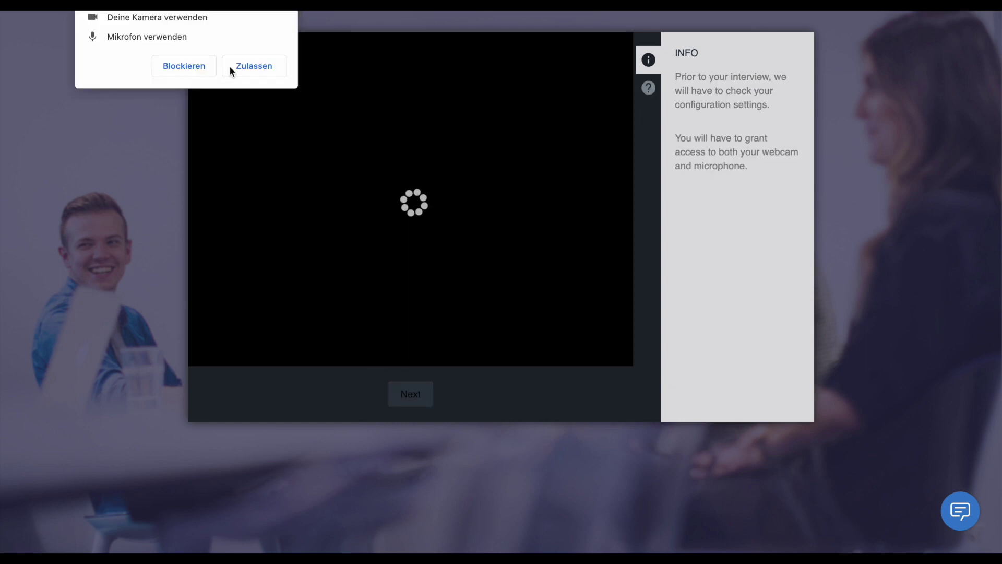
click(253, 66)
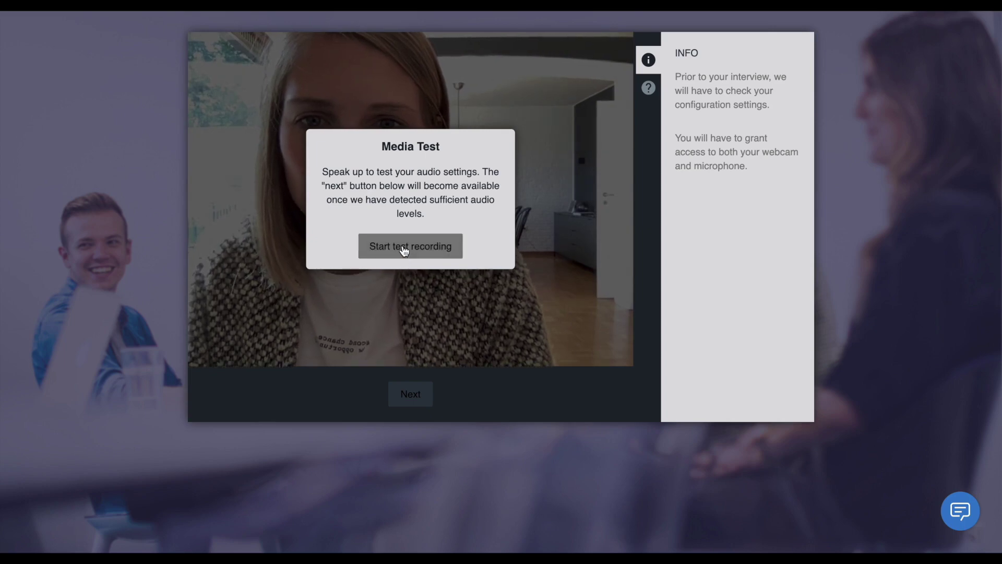
click(402, 247)
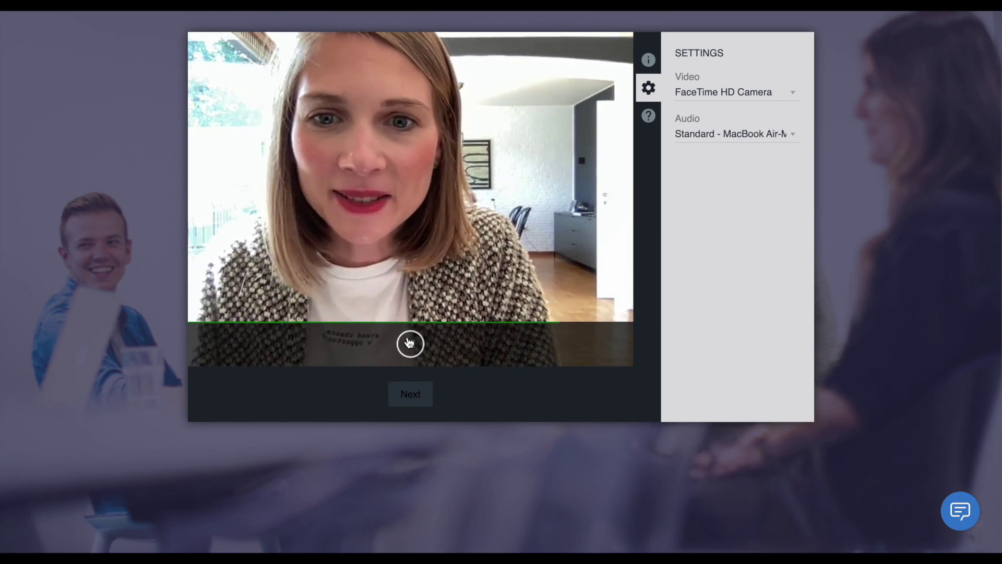
click(410, 343)
click(383, 253)
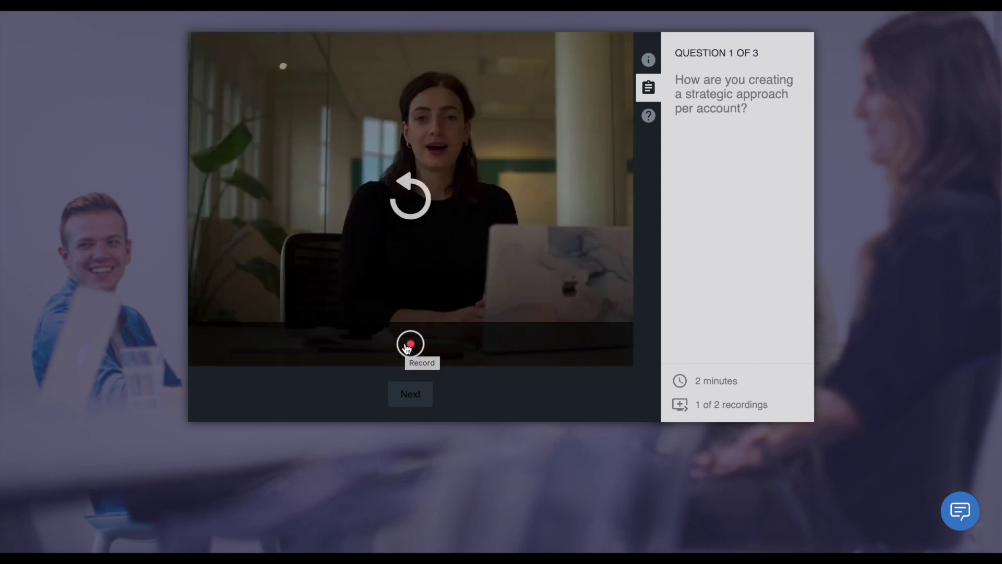
Record the answers to the interview questions and submit the finished interview.
click(410, 344)
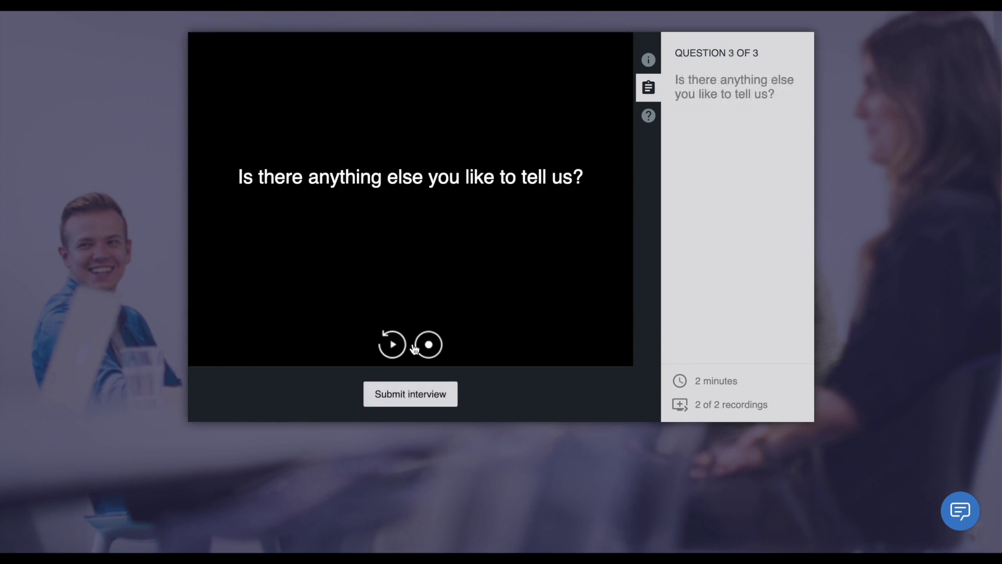
click(411, 391)
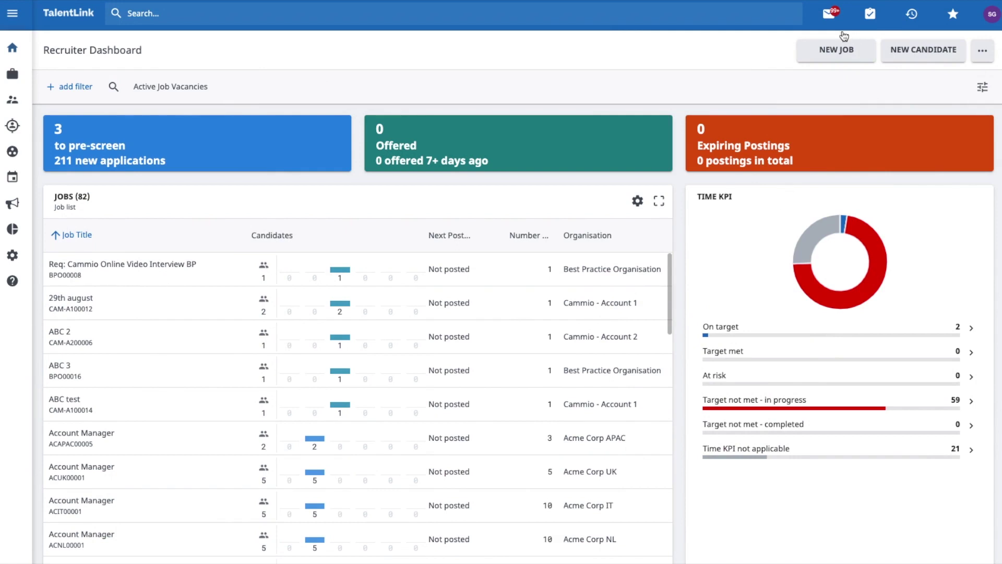
Open the isu cammio message's Cammio Report 2 attachment and follow its interview video URL.
click(829, 16)
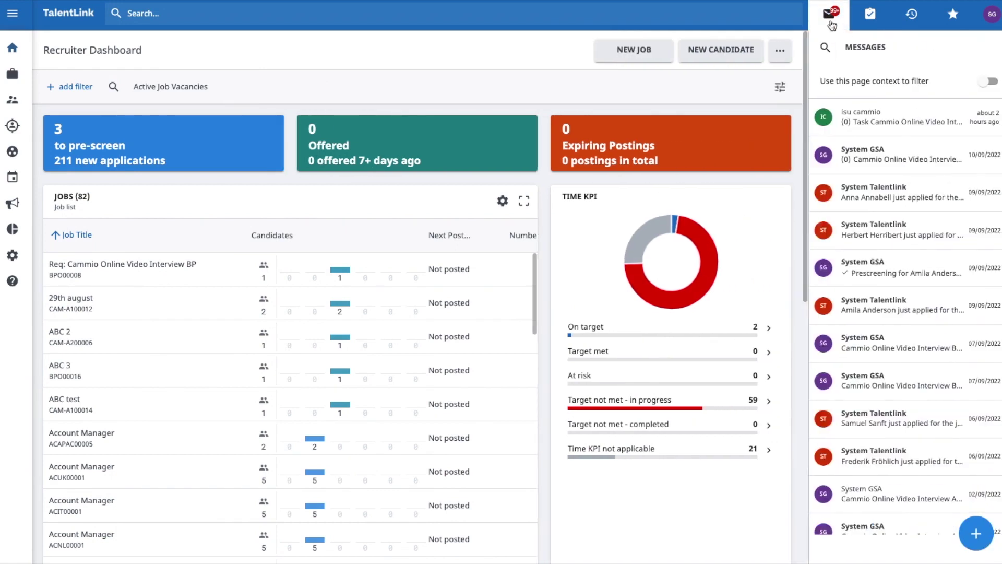
click(882, 122)
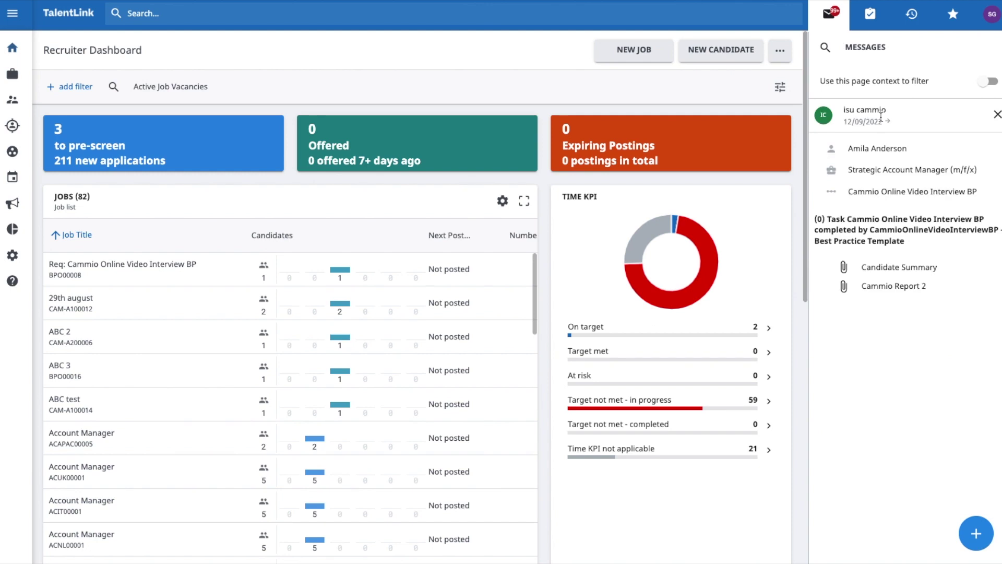
click(896, 288)
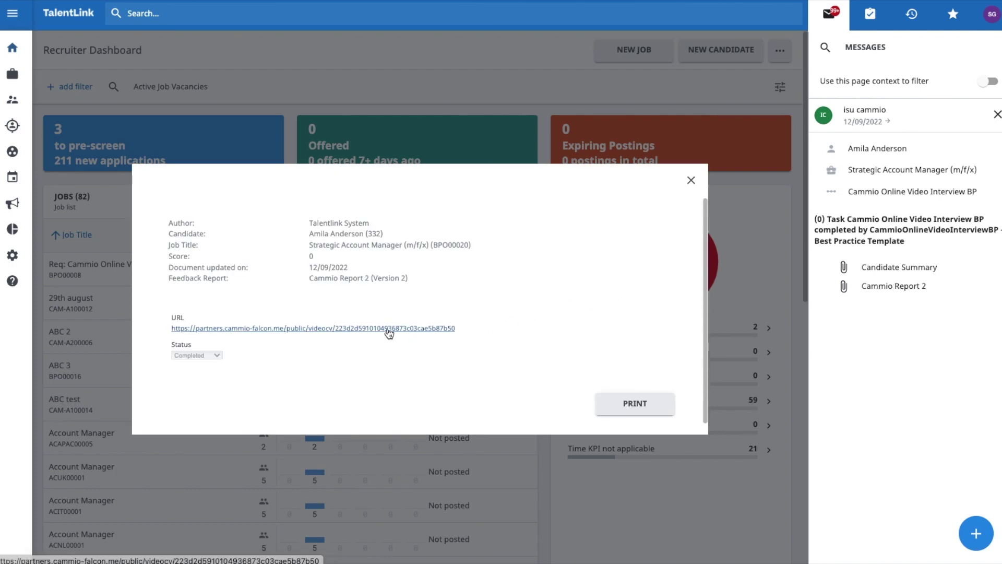
click(386, 328)
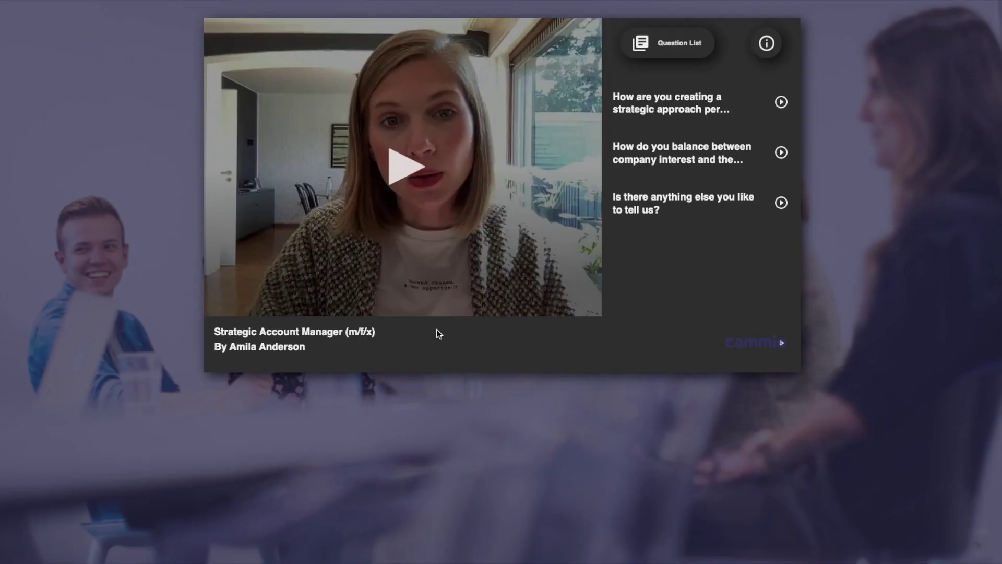
Play the candidate's first-question answer, then switch to the second question's answer.
click(403, 168)
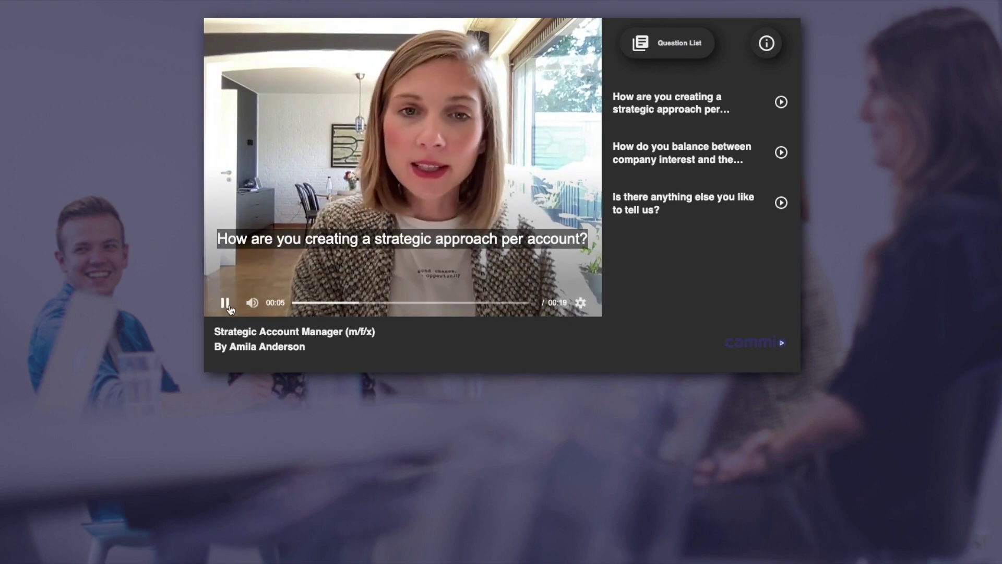
click(782, 161)
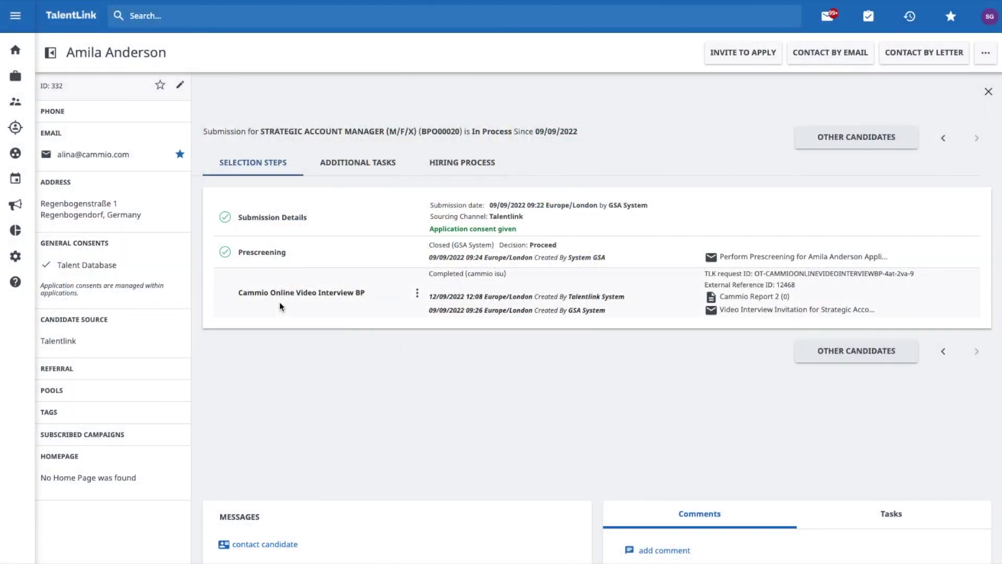
Open the Cammio Report 2 document from the interview step and move its form to mid-screen.
click(763, 297)
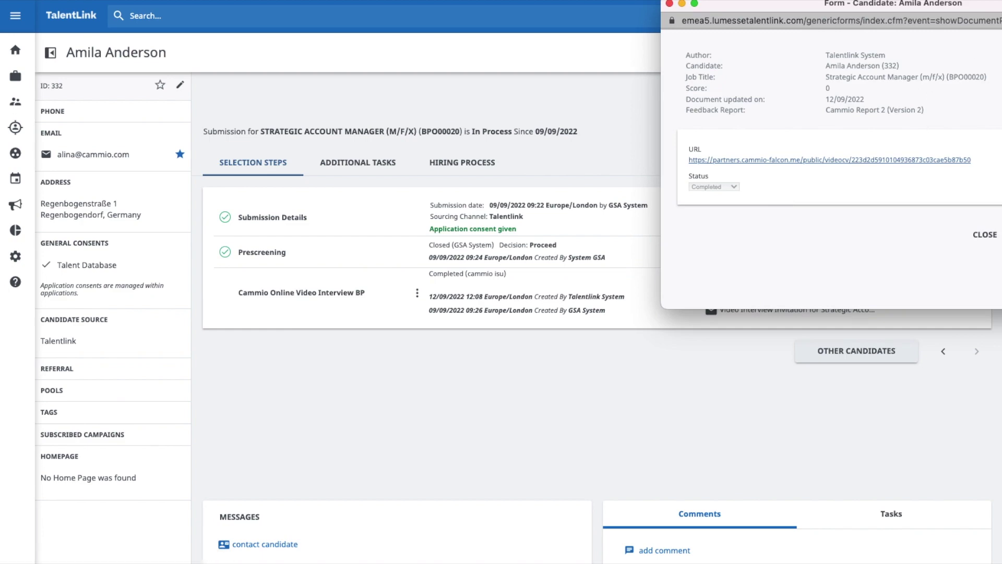
drag(875, 67, 704, 106)
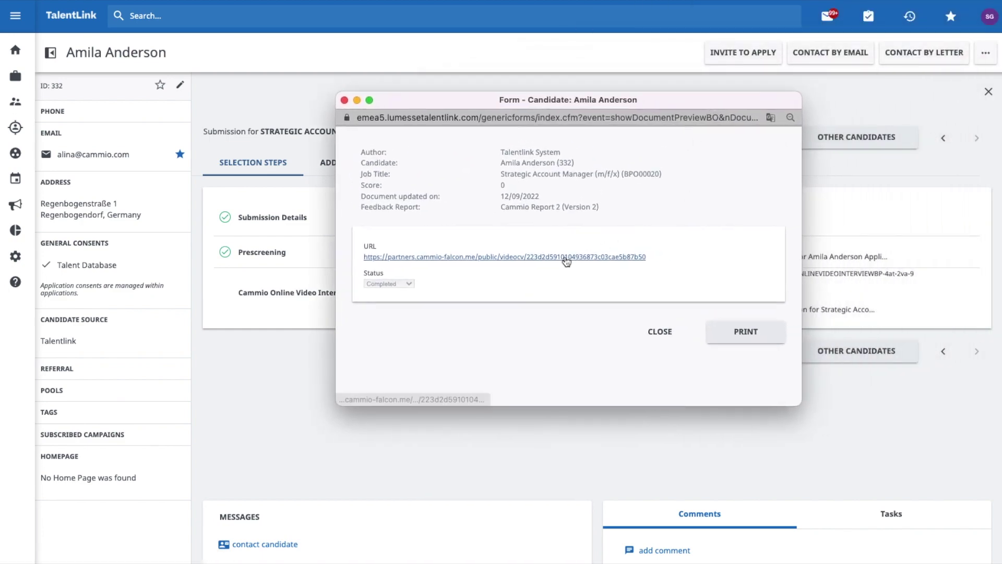